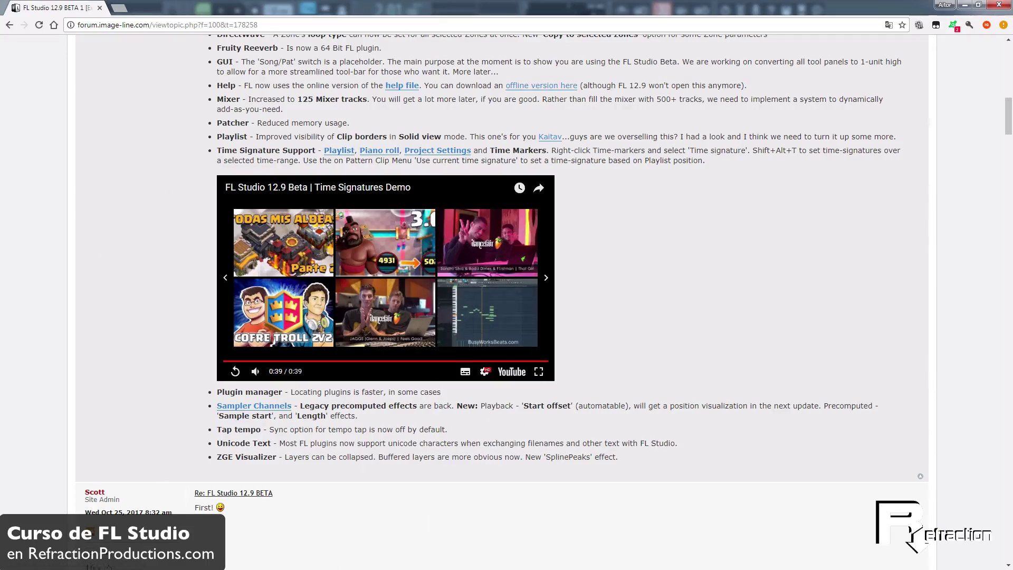
Switch to FL Studio and move the Playlist window away from the mixer's effect slots, bringing the Channel rack to the front
key(alt+Tab)
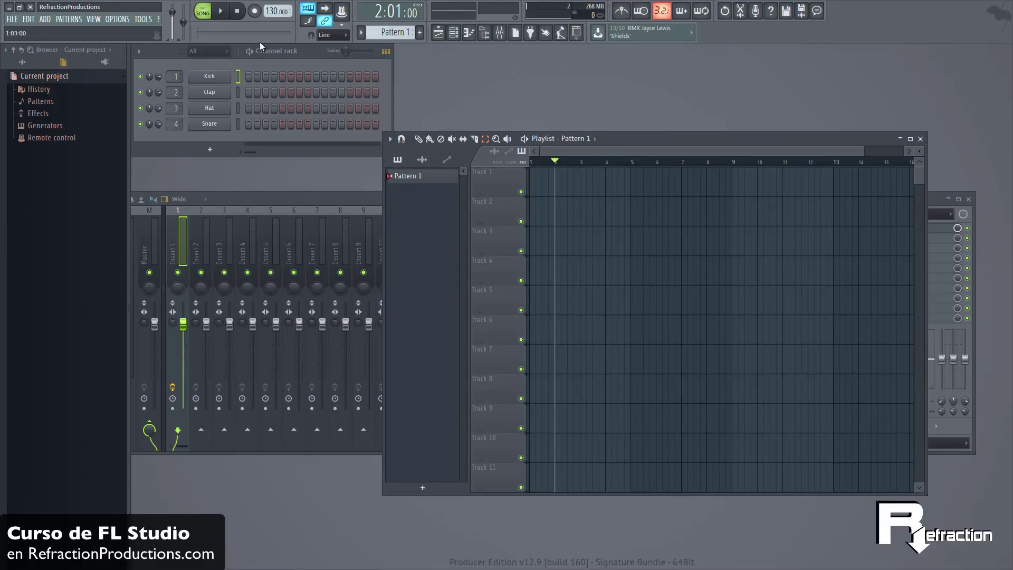
click(204, 13)
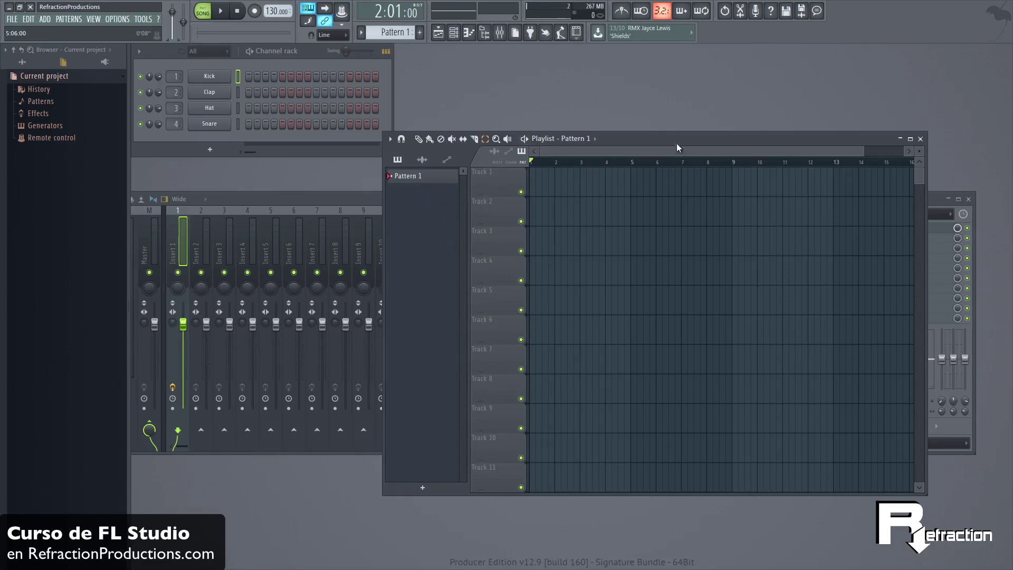
drag(676, 142, 583, 151)
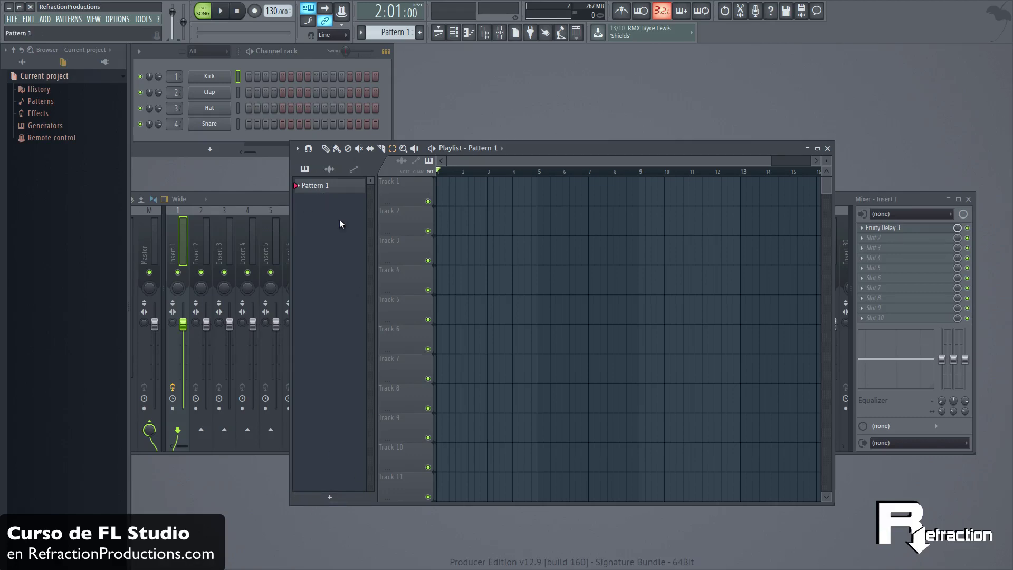
click(215, 56)
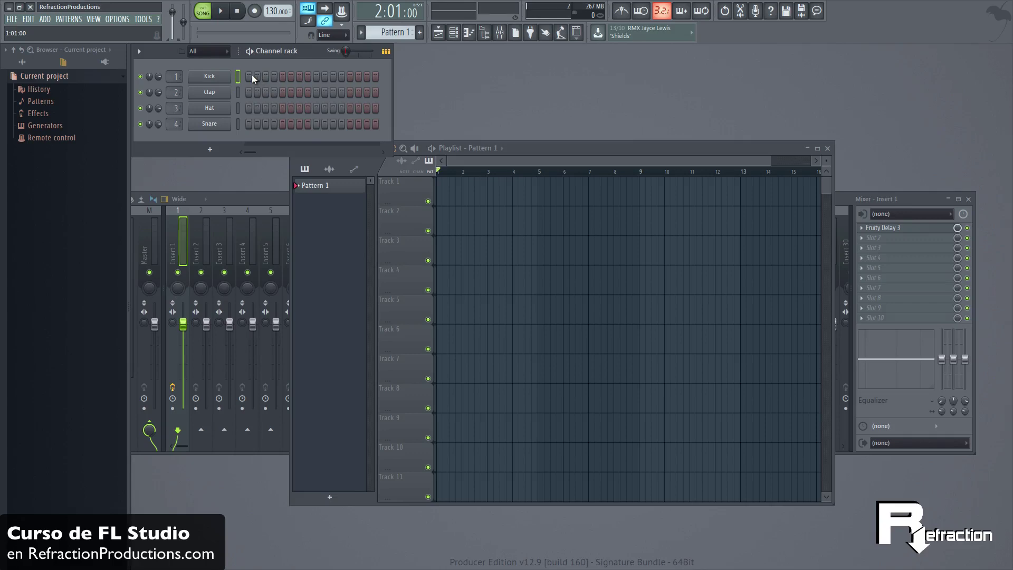
Switch to a new Pattern 2 and place Clap hits on steps 5 and 13
click(350, 77)
scroll(404, 31, up, 1)
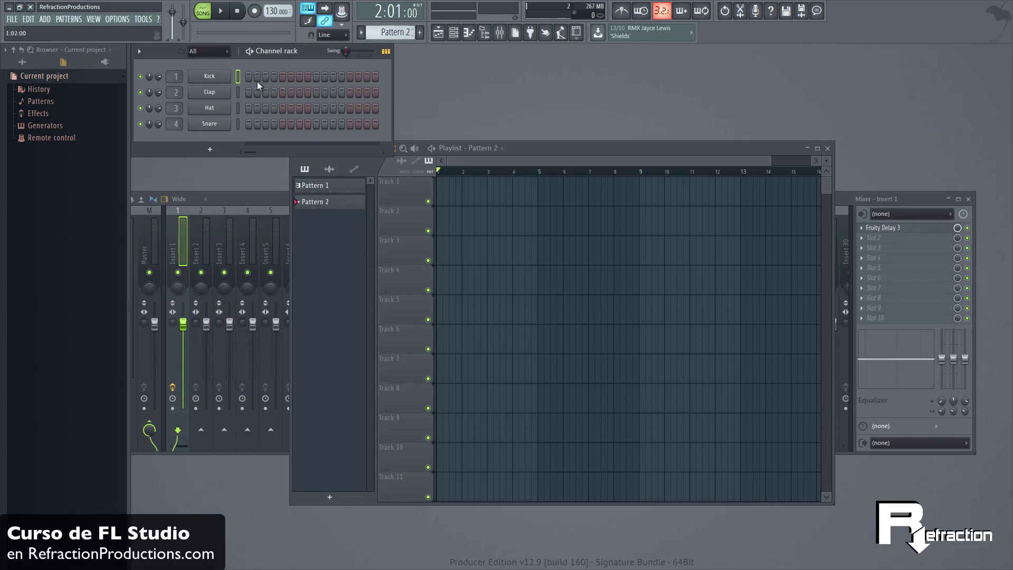
click(282, 92)
Add an FL Keys instrument channel to the project
click(45, 20)
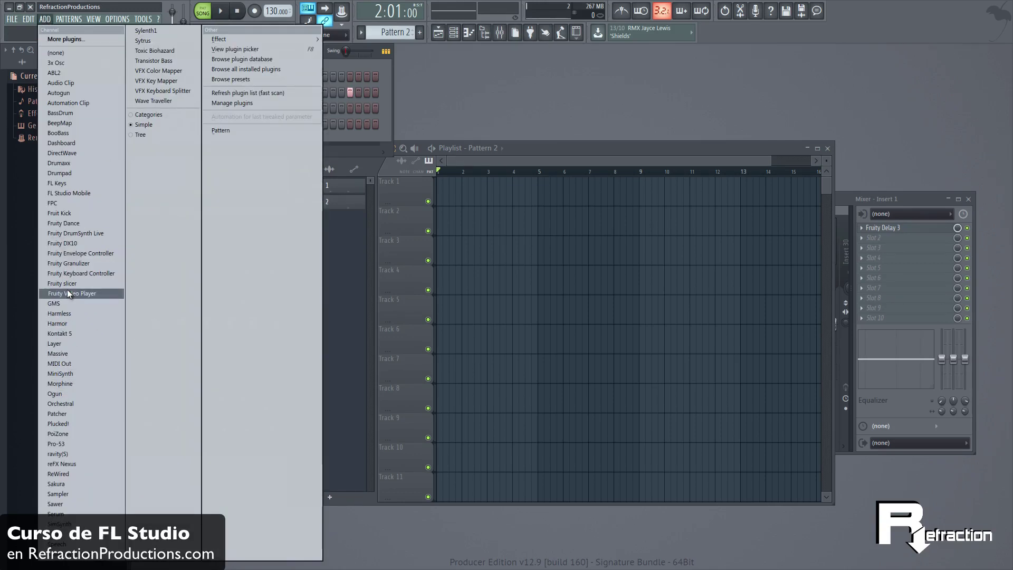
mouse_move(69, 19)
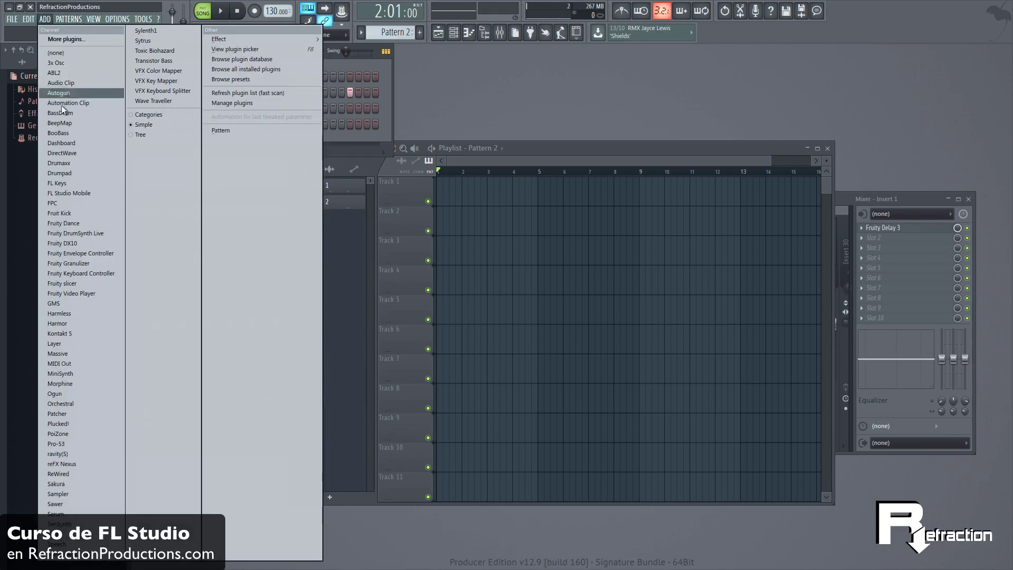
click(57, 183)
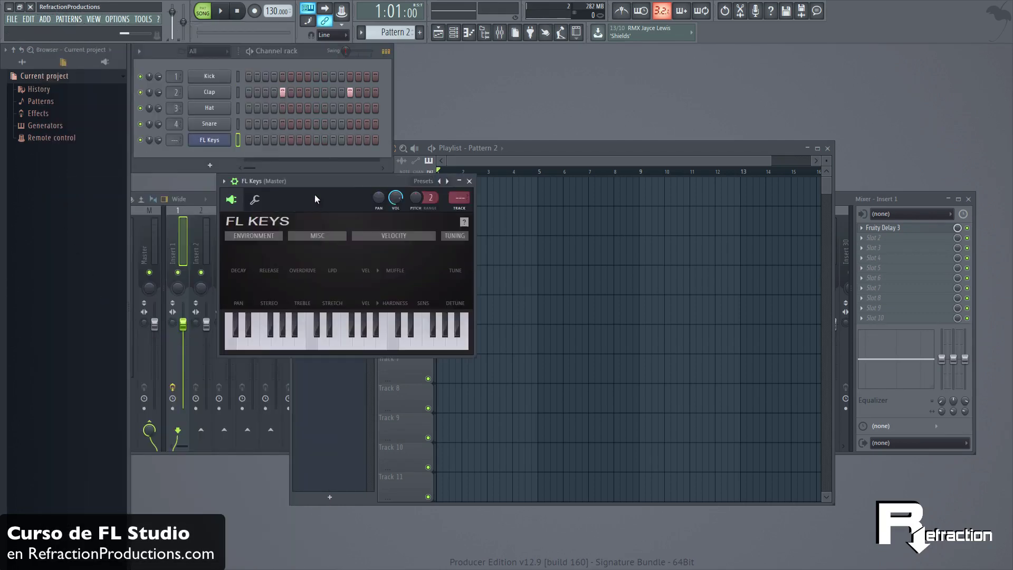
Draw five C5 notes spread across the first bar of the FL Keys piano roll
right_click(227, 145)
click(236, 144)
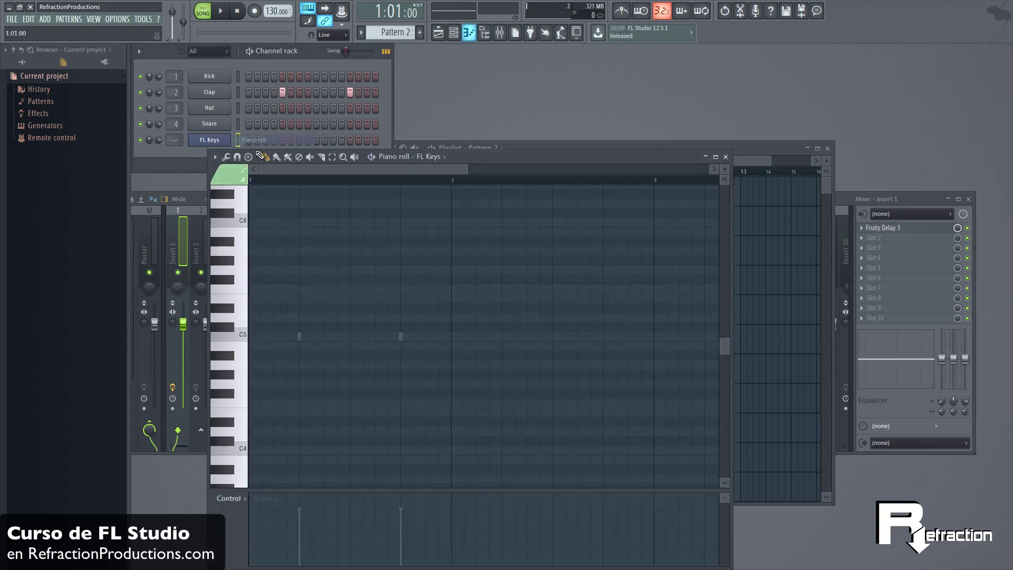
click(246, 338)
click(246, 339)
click(246, 339)
click(256, 336)
click(293, 336)
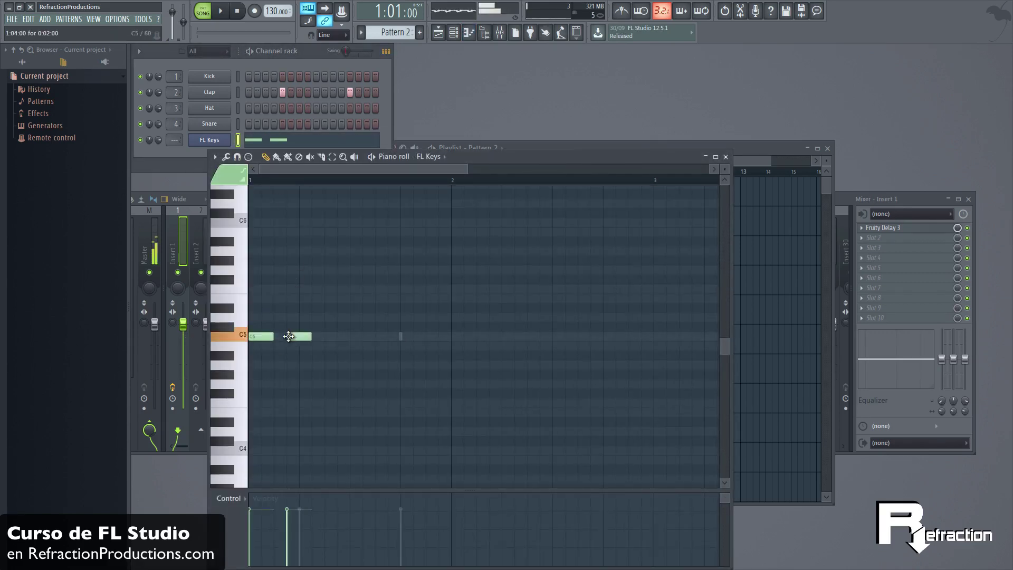
click(330, 338)
click(381, 337)
click(420, 336)
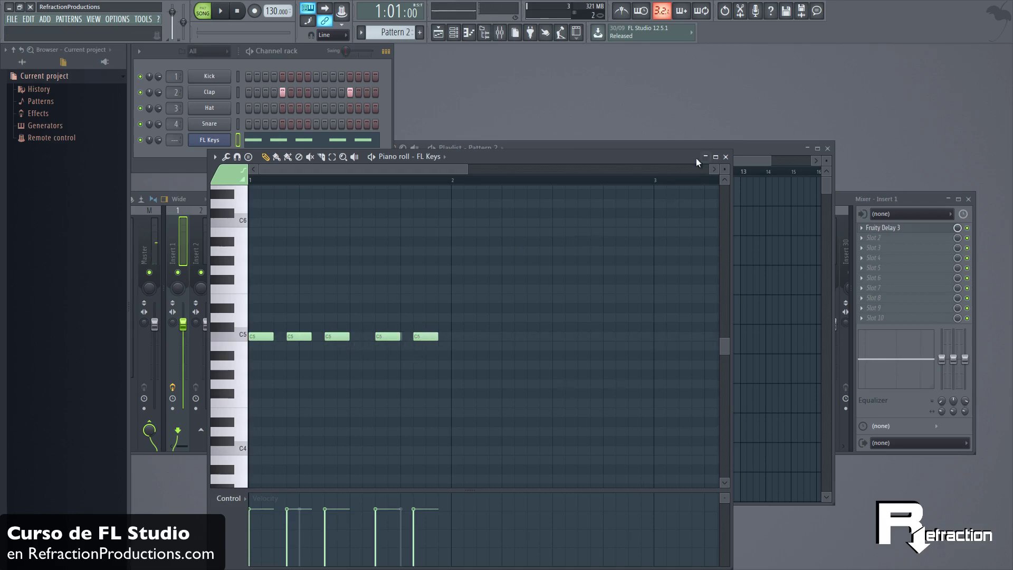
Paint four consecutive Pattern 2 clips on Track 2 of the Playlist, covering bars 1 to 4
key(F5)
click(337, 149)
click(451, 220)
mouse_move(465, 218)
mouse_down()
mouse_move(417, 219)
mouse_move(509, 226)
mouse_move(482, 214)
mouse_up()
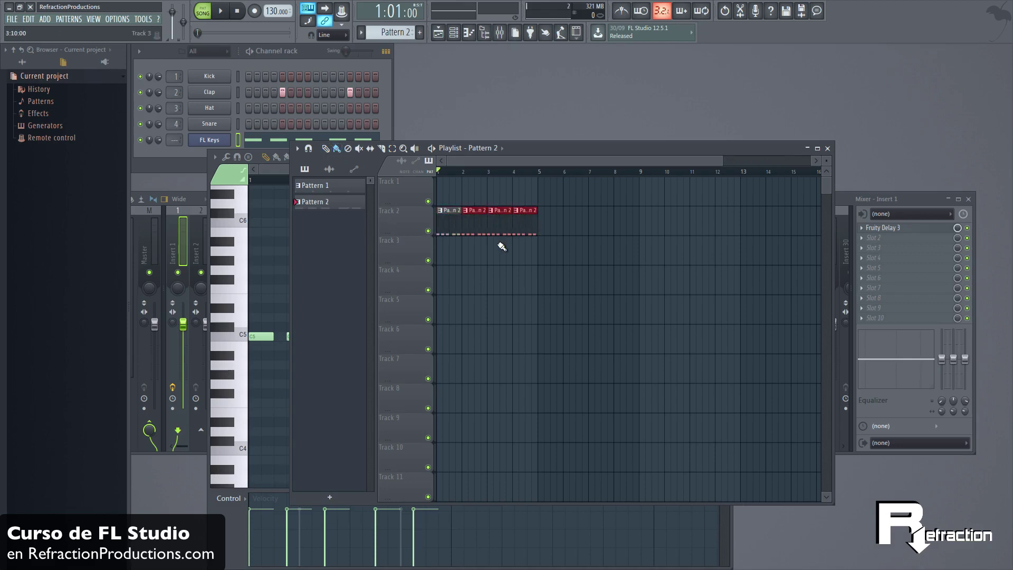
Open the audio clip rendering options for Pattern 2 and set the WAV bit depth to 24Bit int
right_click(315, 202)
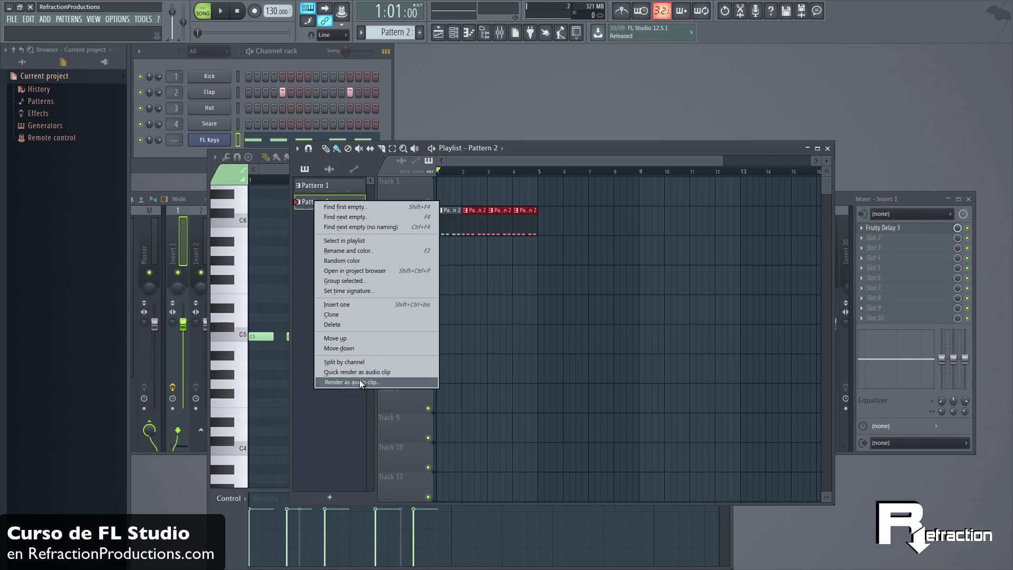
click(377, 381)
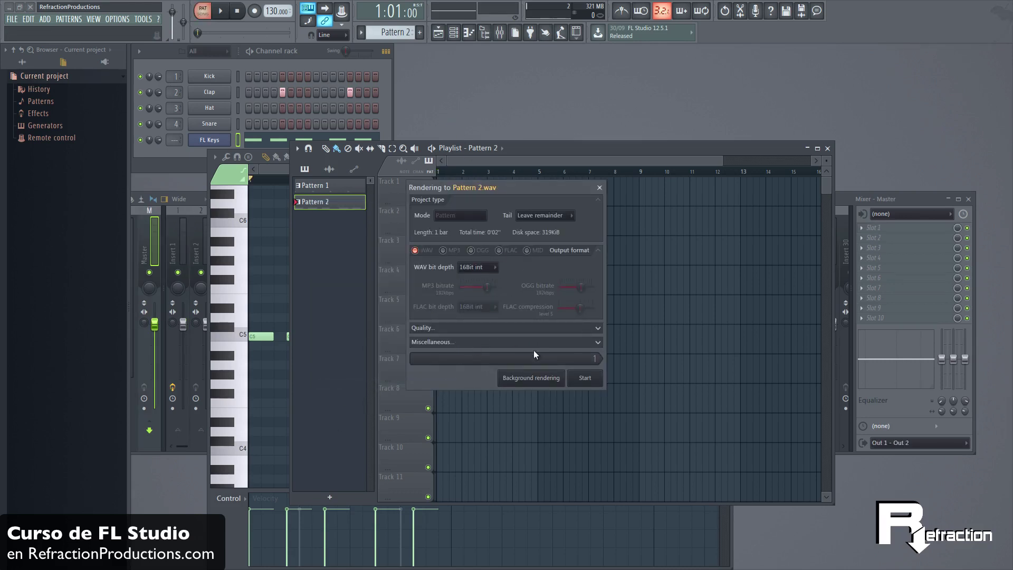
click(532, 328)
drag(488, 296, 496, 297)
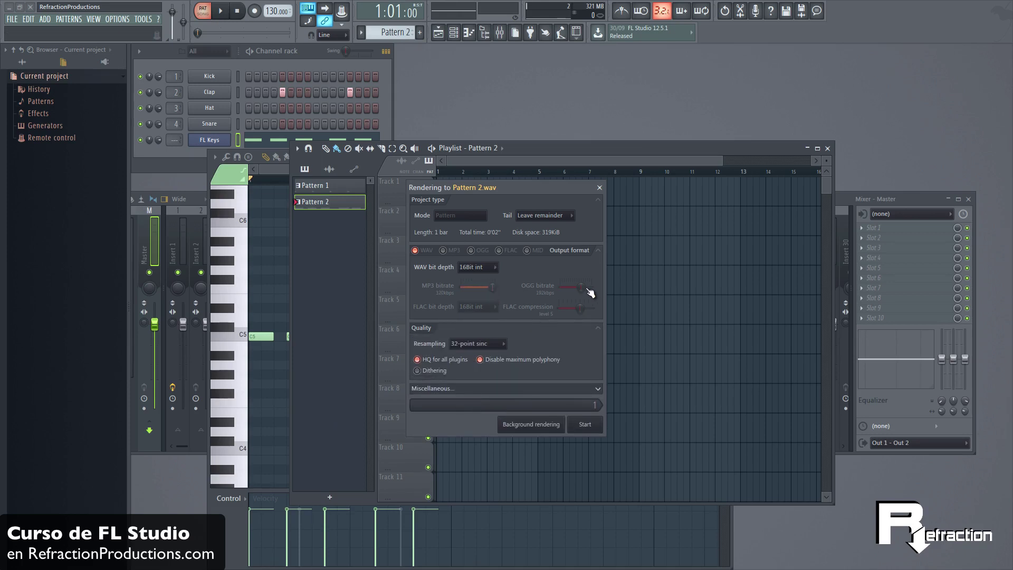
click(475, 267)
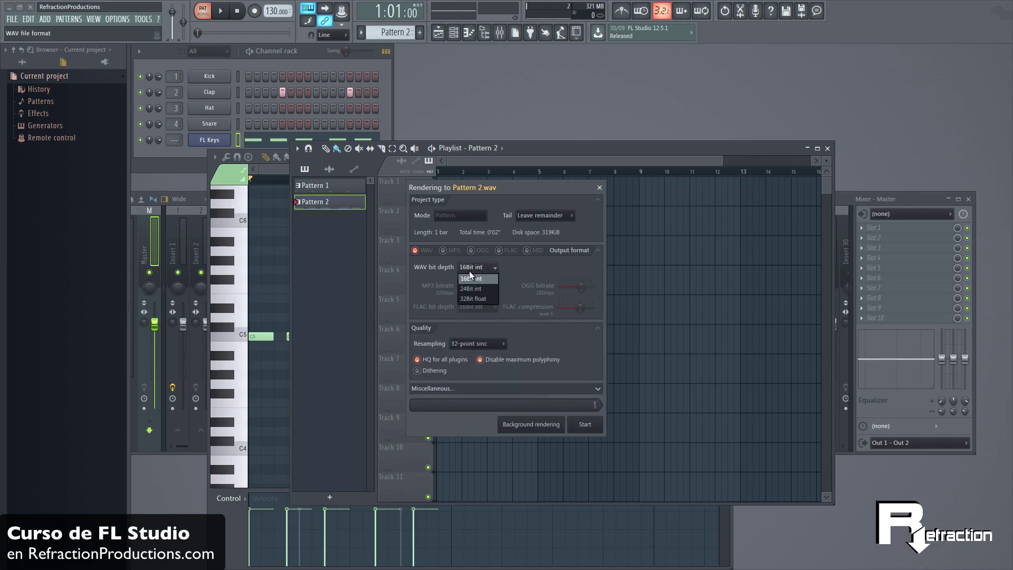
click(475, 283)
Expand the miscellaneous options, set the resampling to 512-point sinc and render Pattern 2 as an audio clip
click(482, 389)
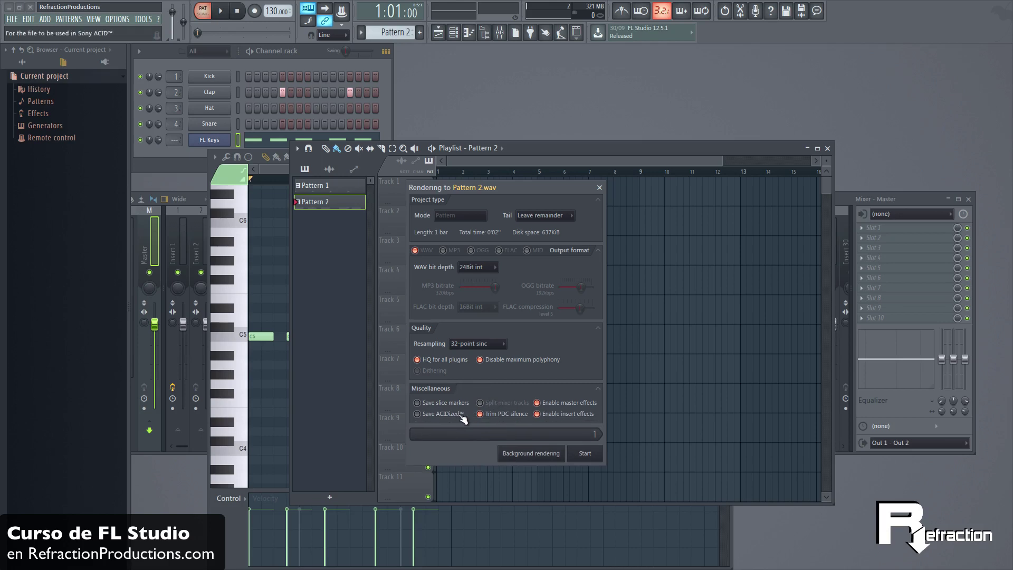
click(481, 343)
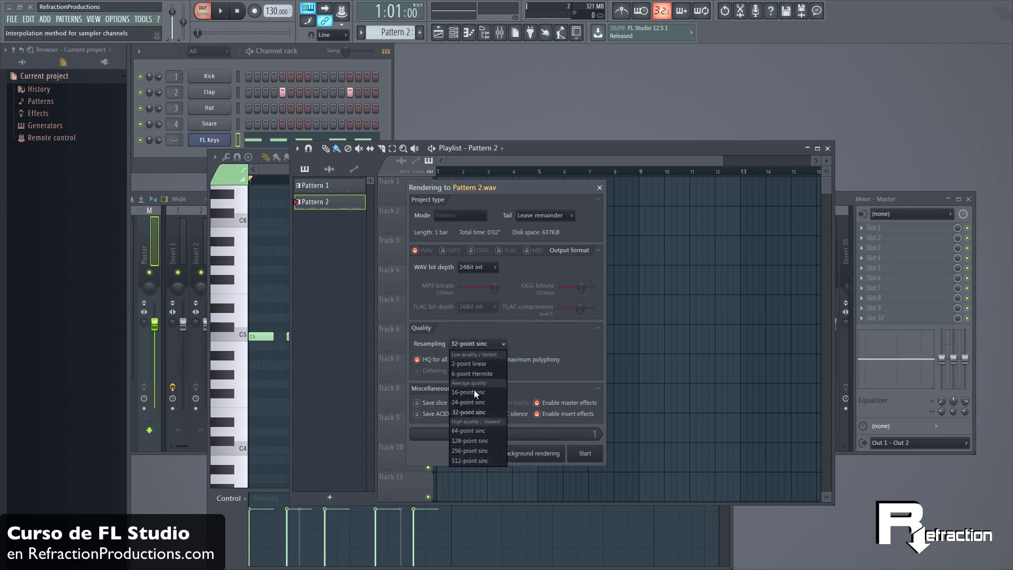
click(476, 461)
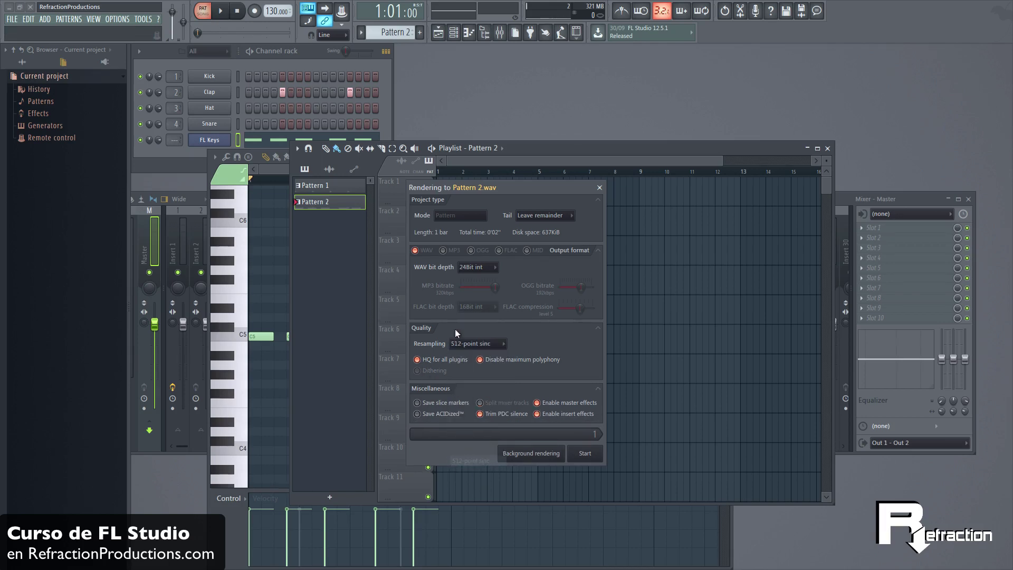
click(585, 456)
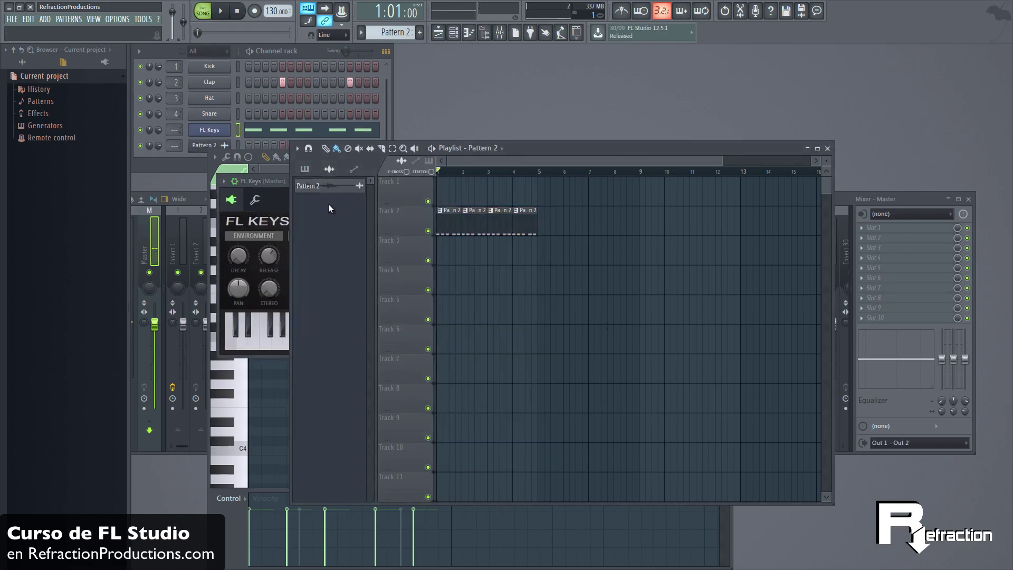
Place the rendered Pattern 2 audio clip at the start of Track 4 and review its Tools and Effects settings
drag(336, 188, 449, 279)
click(258, 194)
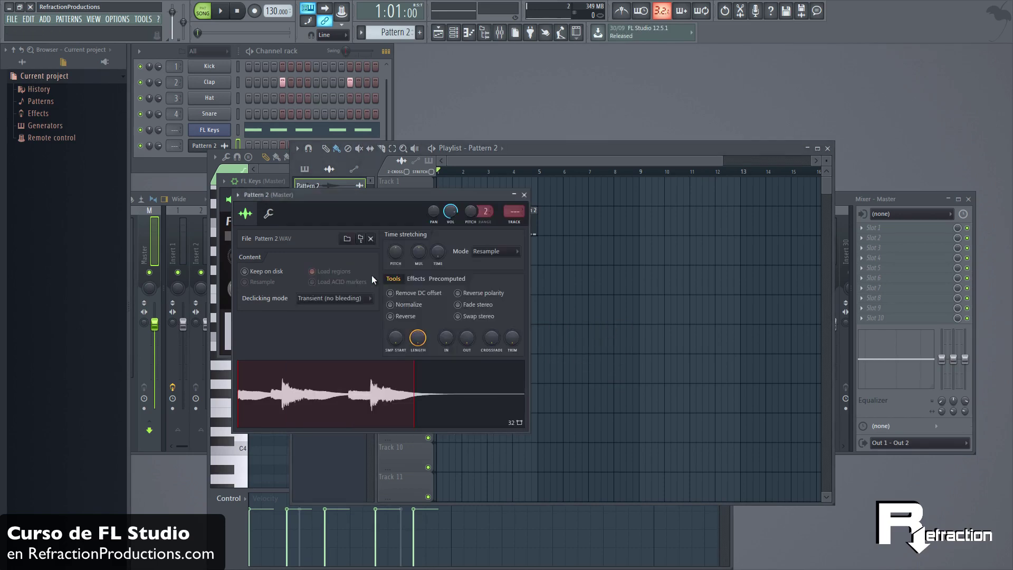
click(422, 279)
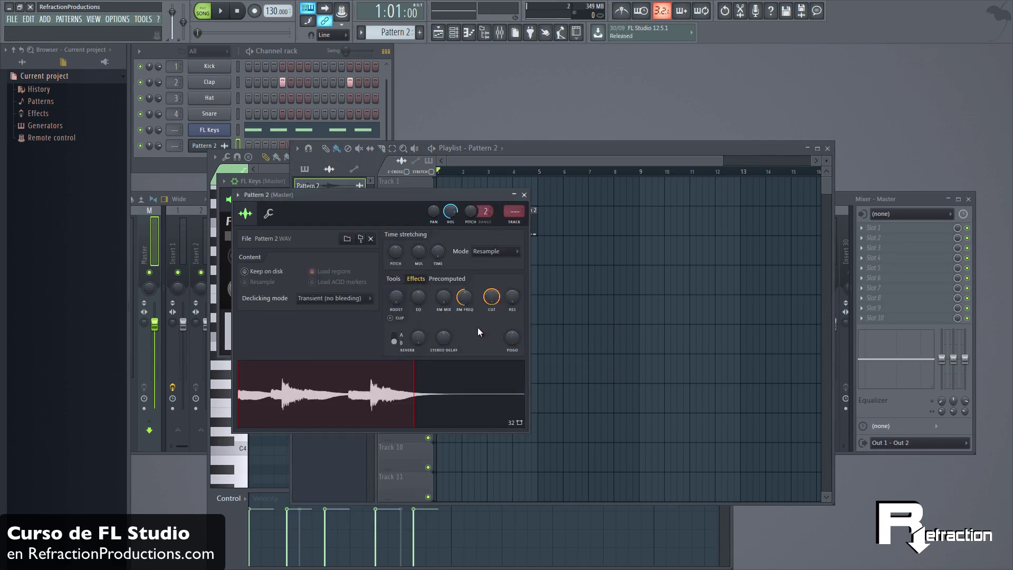
click(393, 278)
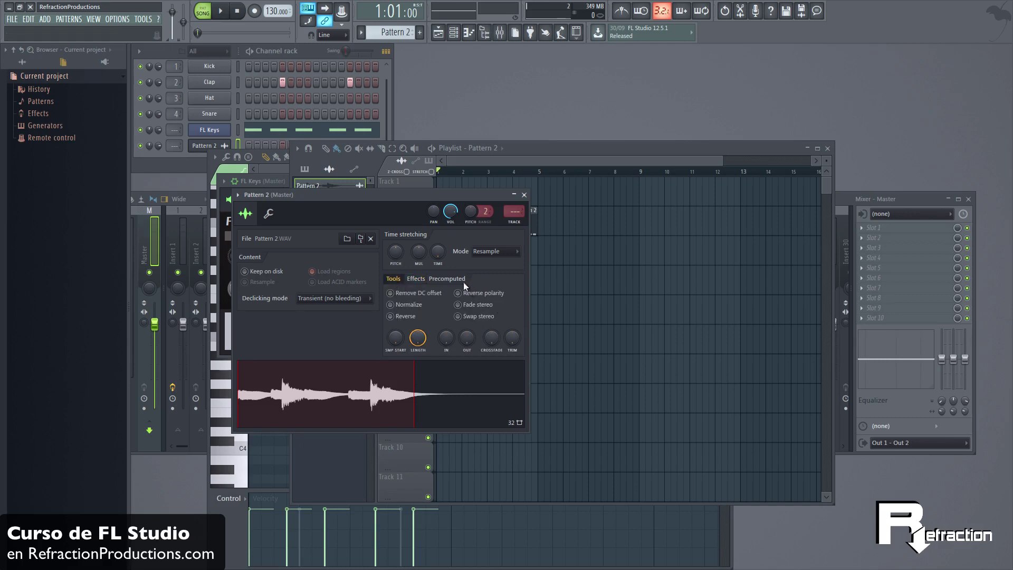
Try the audio clip's precomputed effects, lower its ring modulation frequency and close the channel settings
click(416, 279)
drag(398, 301, 408, 438)
right_click(421, 295)
click(435, 302)
drag(464, 297, 460, 359)
drag(492, 298, 470, 173)
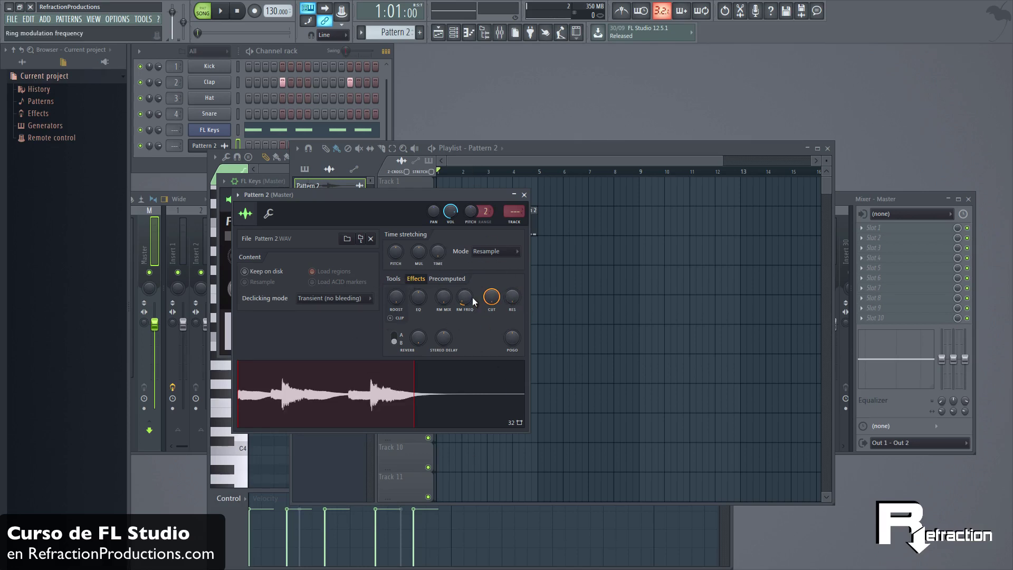
click(394, 279)
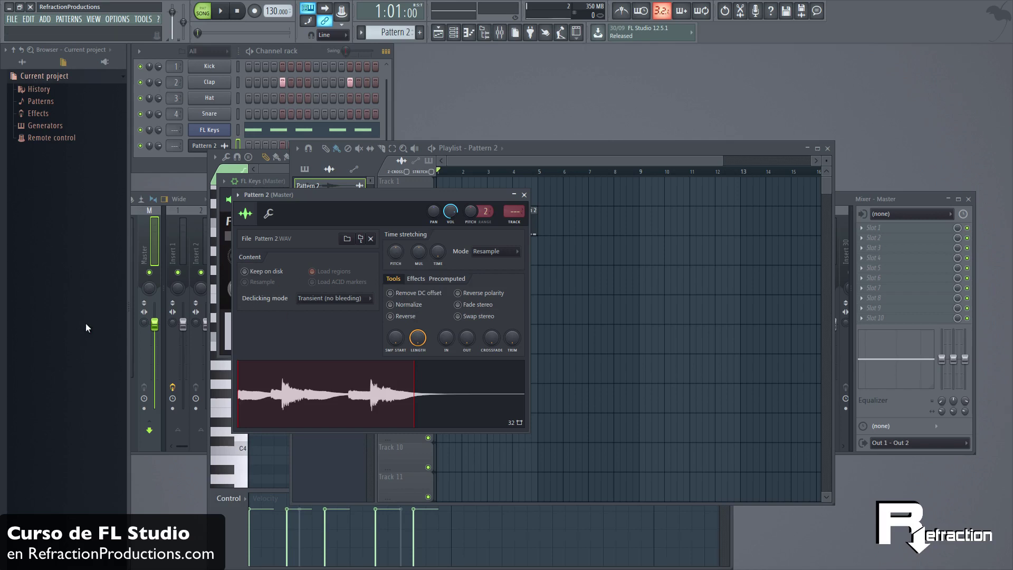
click(525, 195)
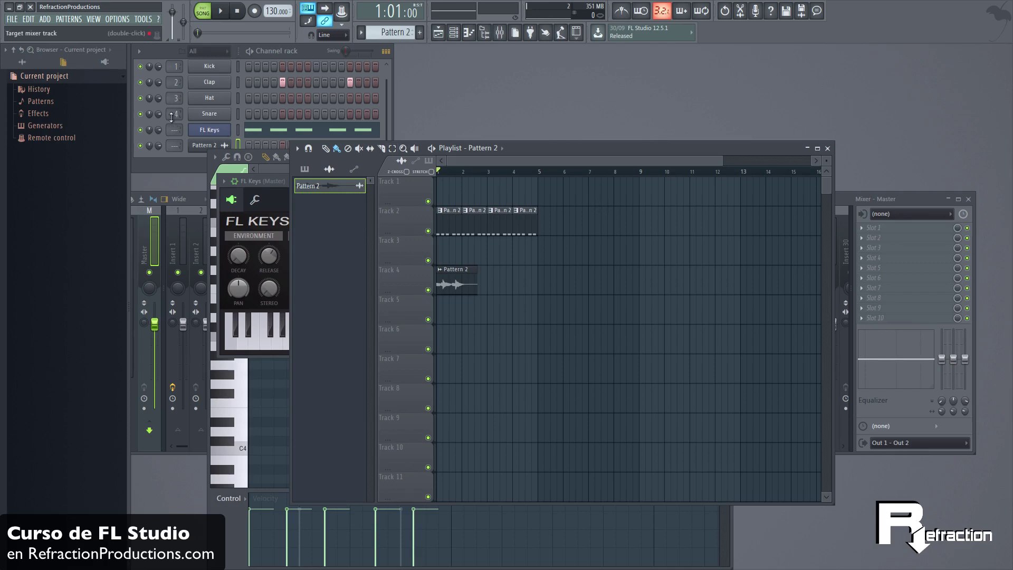
Open Fruity Delay 3 on mixer track Insert 1 and reposition its window to examine the delay controls alongside the Playlist
double_click(174, 65)
click(885, 229)
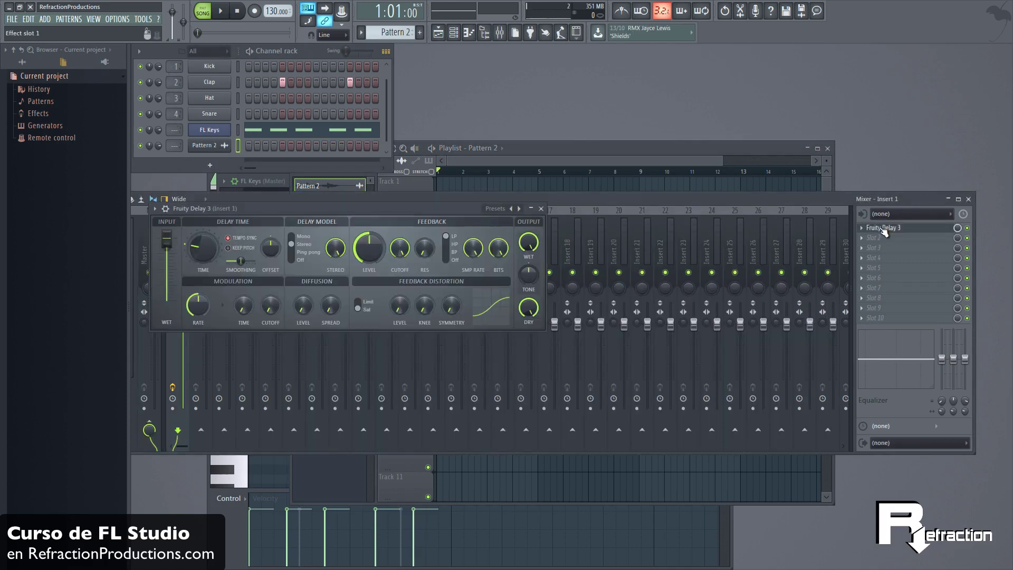
drag(382, 210, 740, 52)
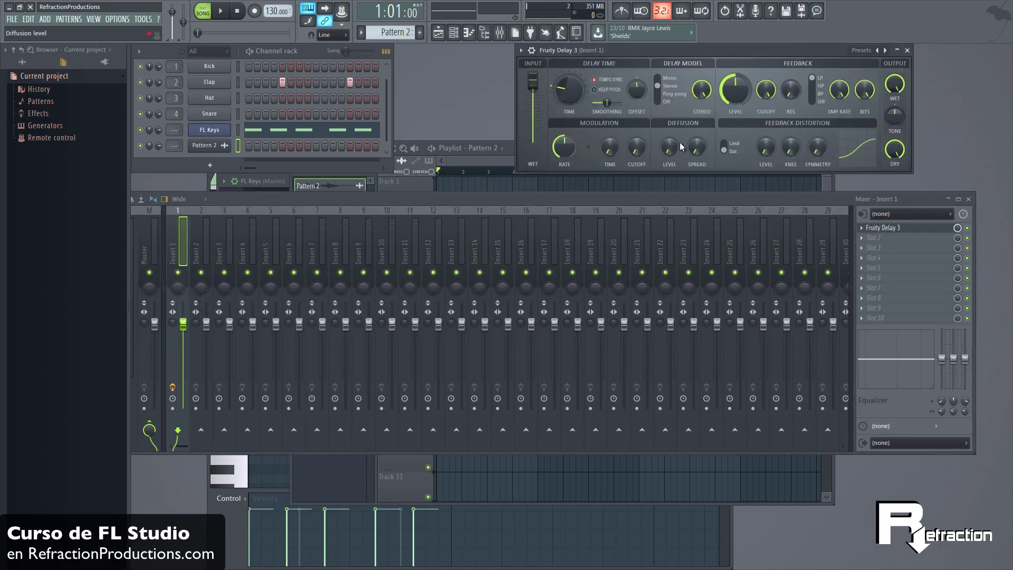
drag(590, 154, 403, 177)
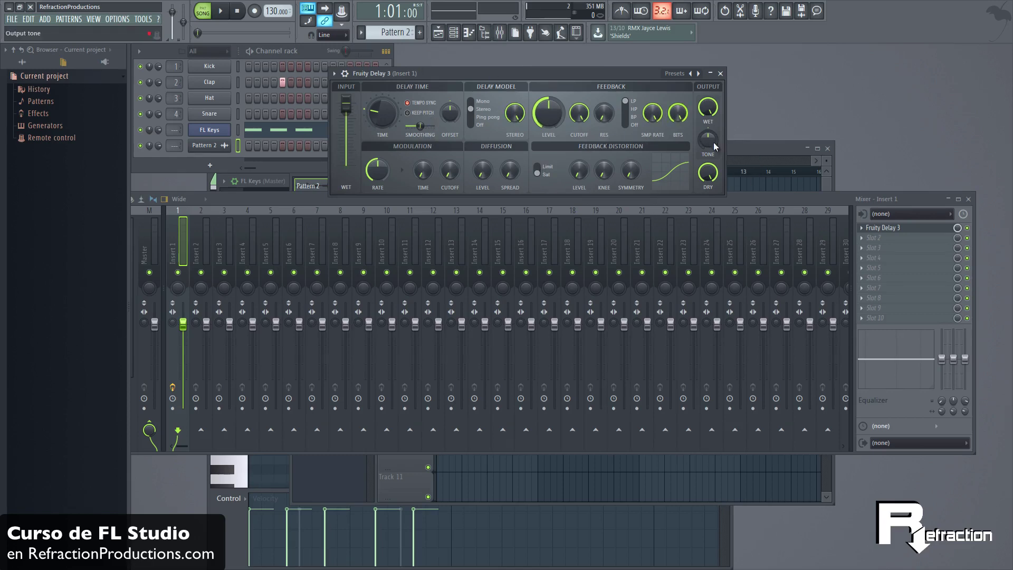
click(739, 150)
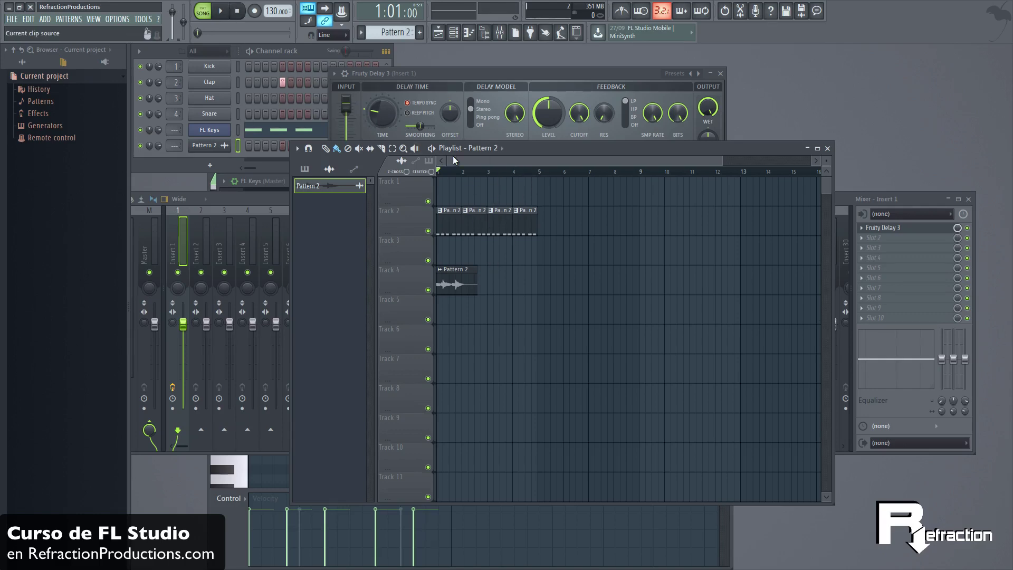
drag(576, 72, 705, 86)
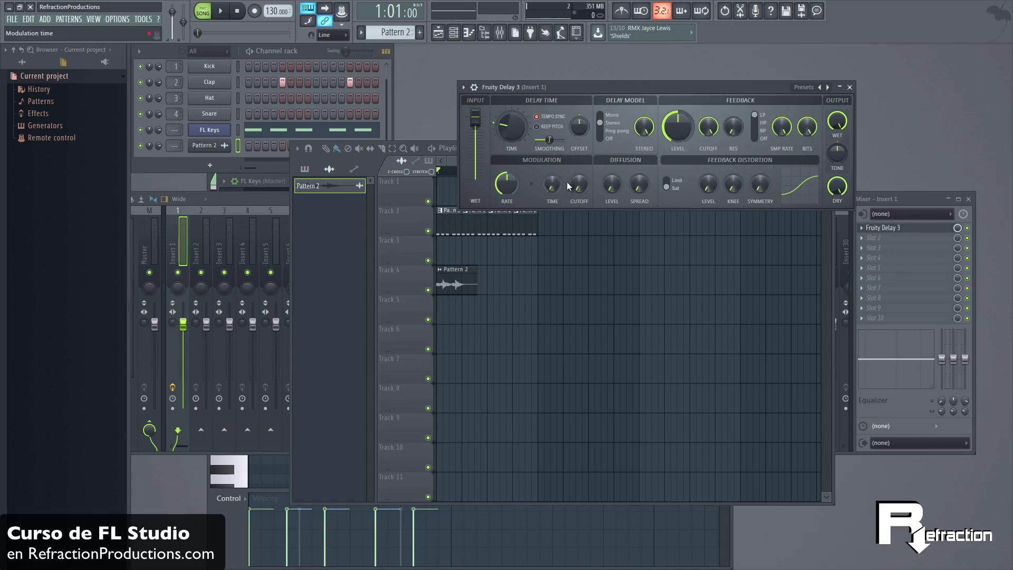
Clear the clips from the Playlist and place Kick hits on steps 1, 5, 9 and 13 of Pattern 1
right_click(574, 297)
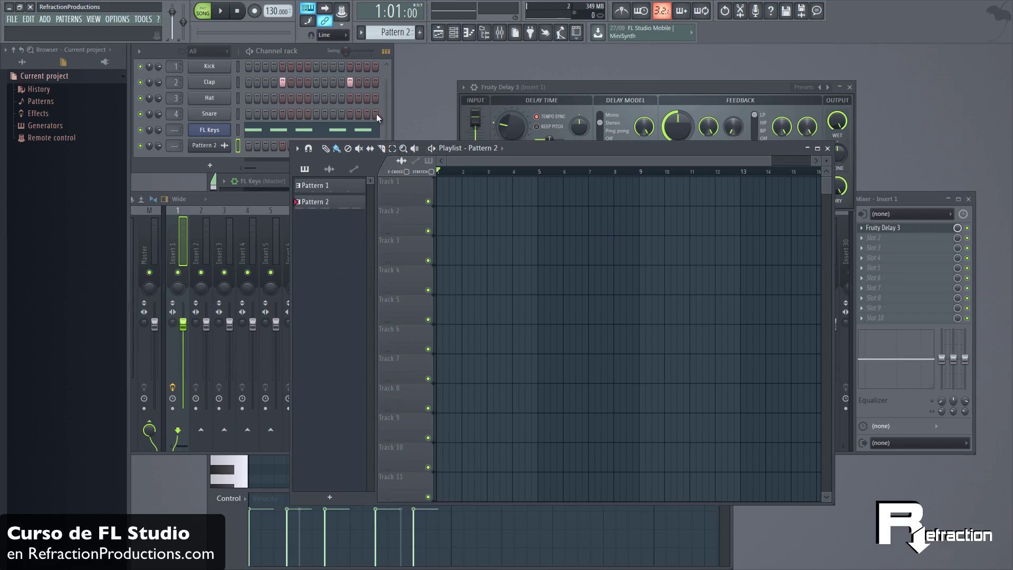
click(315, 185)
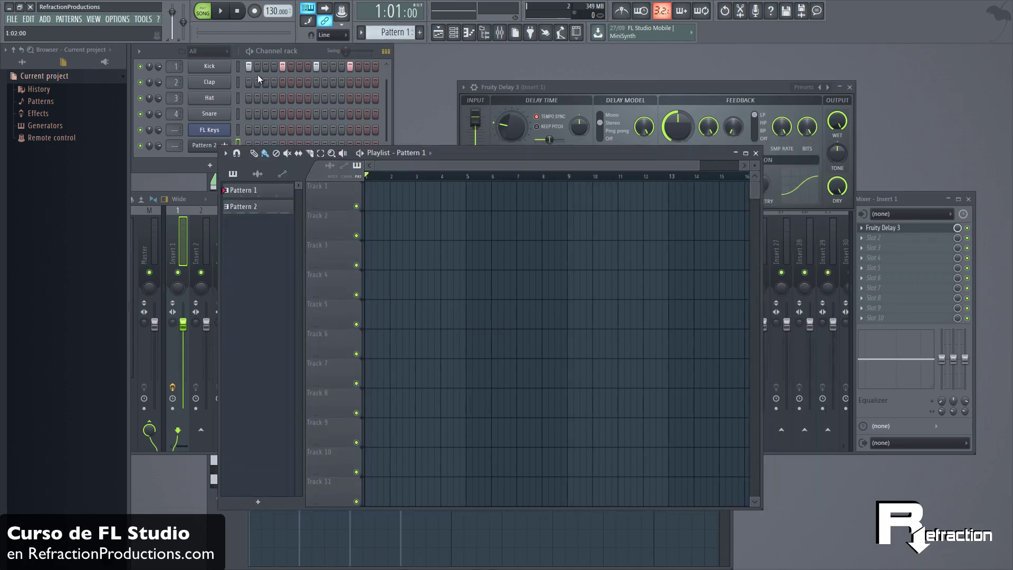
Route the Kick channel to the Master track and place its Kick Basic sample as audio clips on Track 1 of the Playlist
click(210, 66)
drag(406, 388, 531, 205)
drag(175, 67, 174, 78)
click(222, 67)
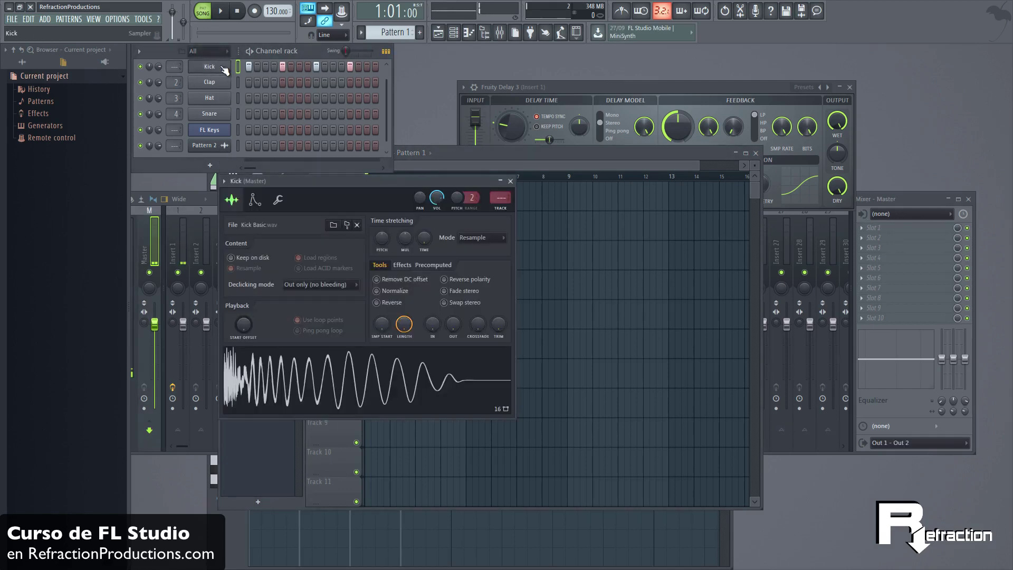
drag(359, 380, 388, 201)
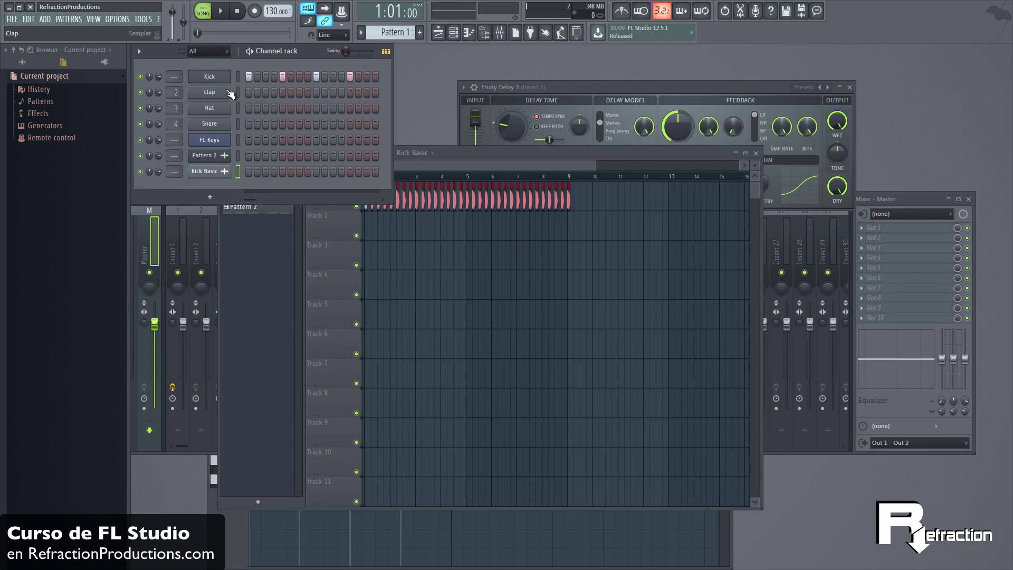
Place the Clap channel's Clap Basic sample as audio clips on Track 2, on beats 2 and 4 of the first two bars
click(210, 92)
drag(359, 401, 499, 245)
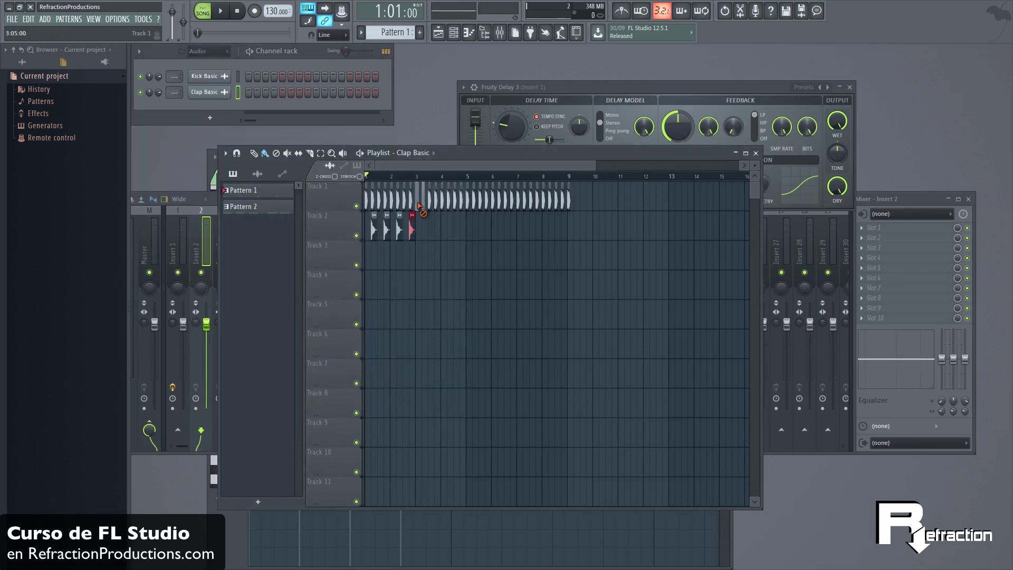
drag(682, 167, 448, 177)
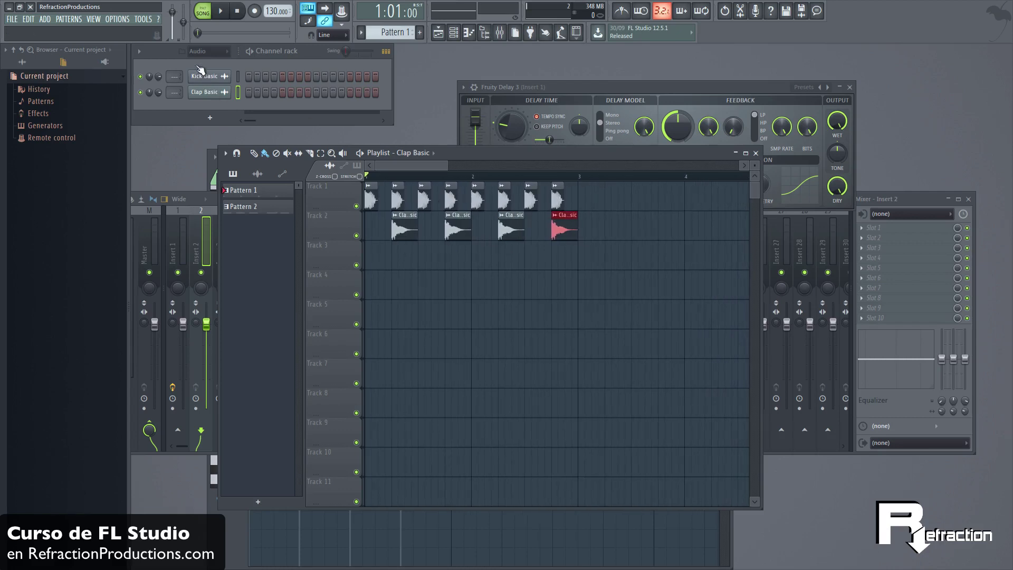
Show all channels and place the Hat channel's Hat Basic sample on the offbeats of the first two bars on Track 3
click(208, 51)
click(220, 71)
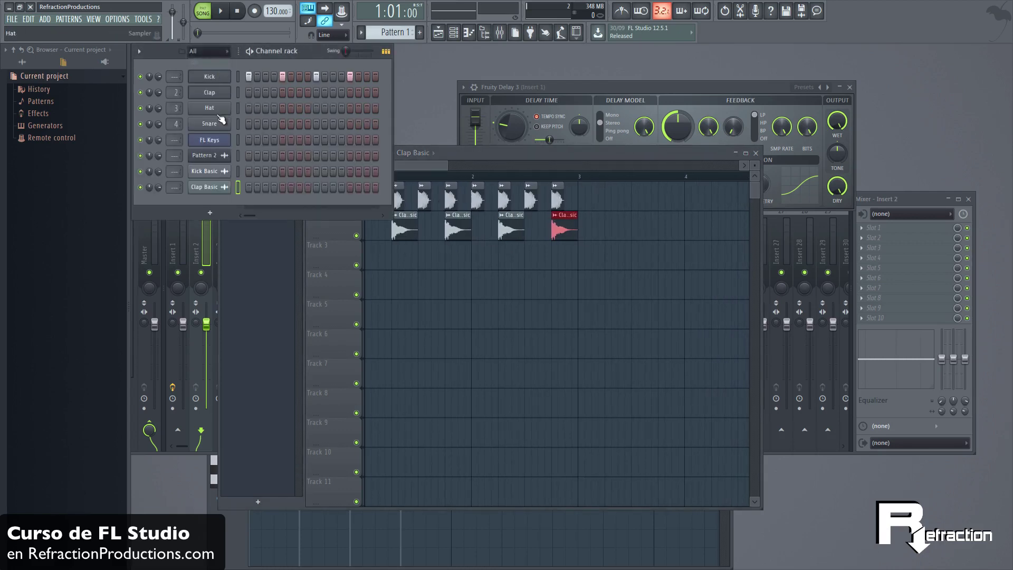
click(214, 108)
drag(278, 280, 380, 248)
click(408, 259)
click(434, 258)
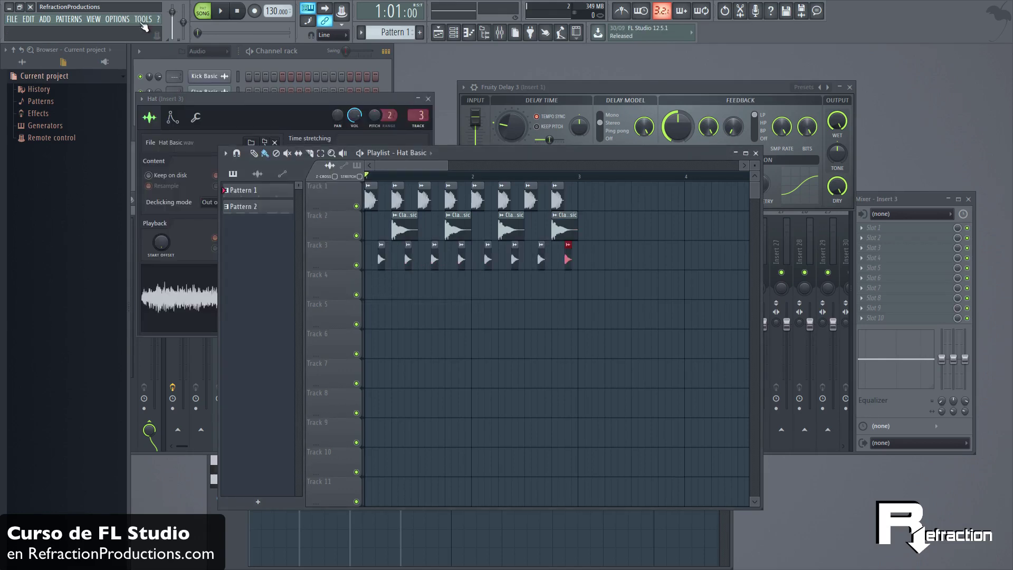
Run the macro that locks all playlist tracks to content, without resizing the tracks to their minimum size
click(142, 20)
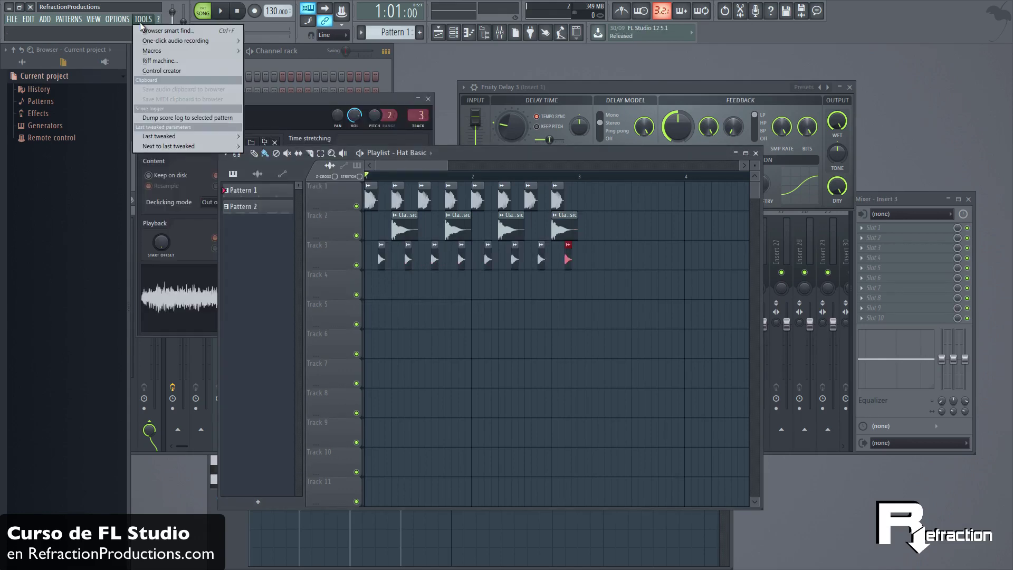
mouse_move(150, 55)
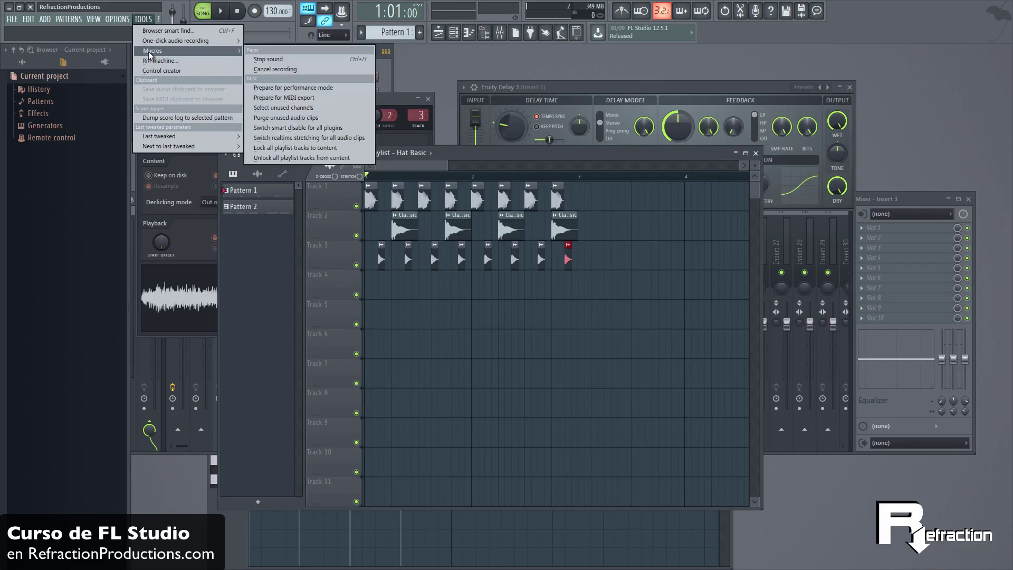
click(301, 147)
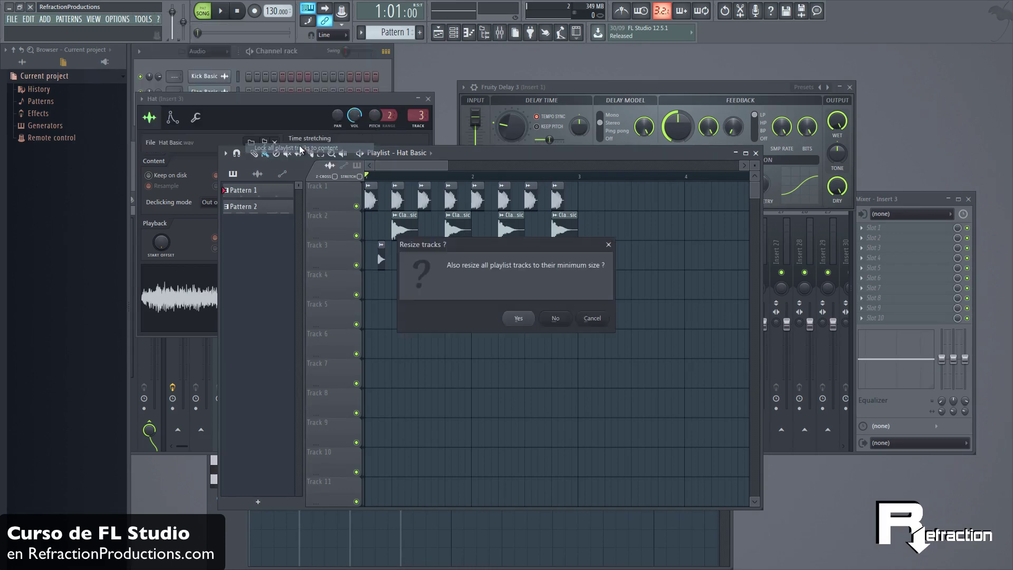
click(557, 319)
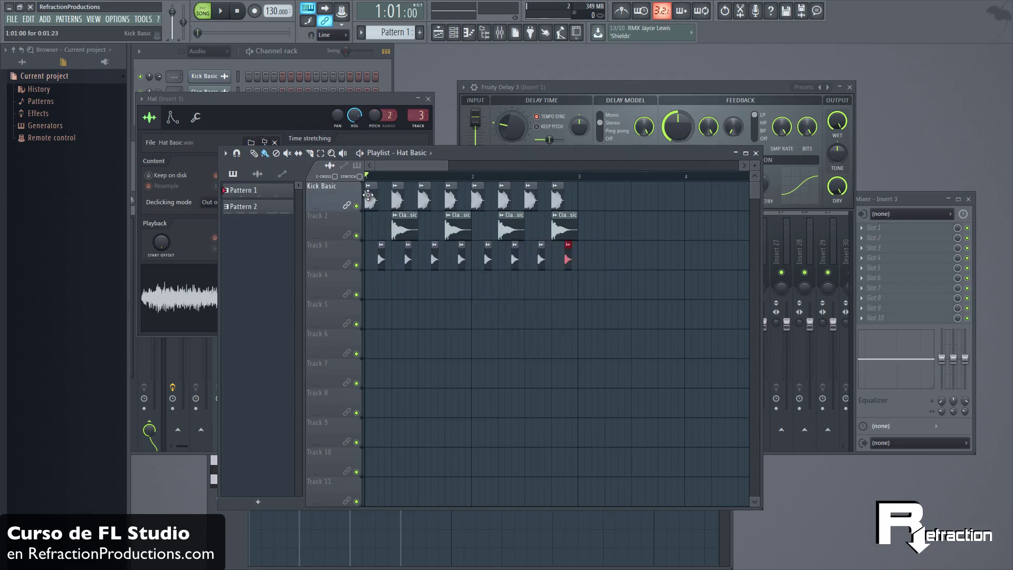
Paint Kick Basic clips from bar 3 into bar 4 on the Kick Basic track, and remove the trial clips from Track 2
click(372, 199)
drag(586, 206, 704, 199)
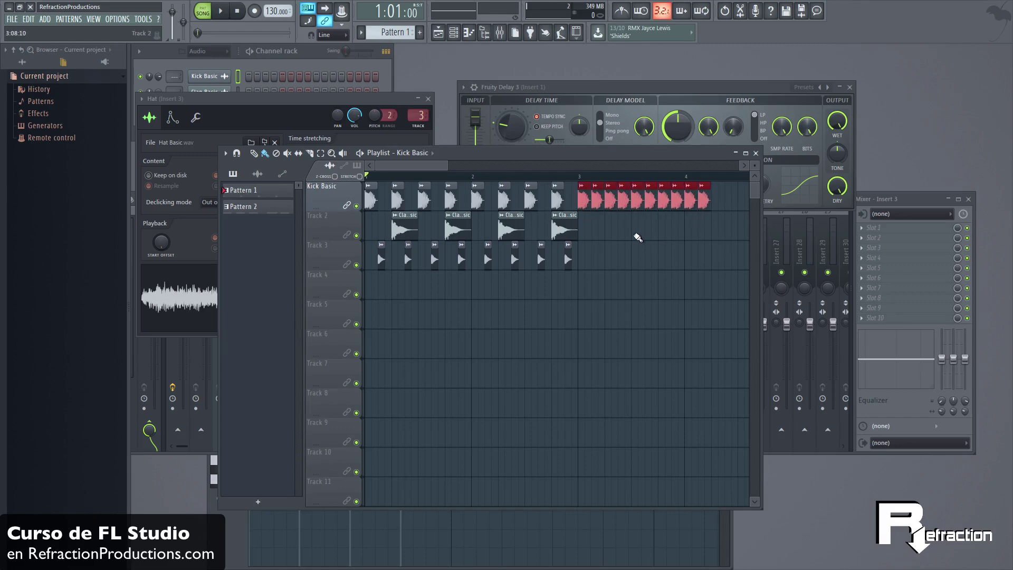
click(642, 234)
mouse_move(642, 234)
mouse_down()
mouse_move(607, 234)
mouse_move(649, 227)
mouse_up()
right_click(625, 226)
right_click(640, 229)
Add a Clap Basic clip on beat 2 of bar 3 on Track 2 and two more Kick Basic clips in bar 4
click(562, 229)
click(606, 228)
click(585, 204)
drag(723, 201, 738, 200)
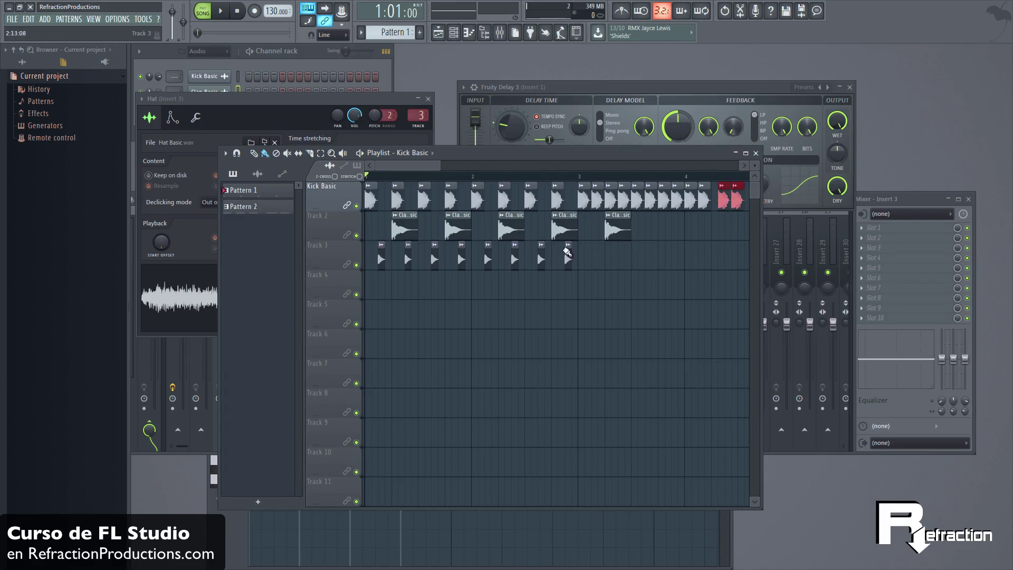
Paint Hat Basic clips across bar 3 on Track 3 and delete the trial hat clip from Track 4
click(569, 264)
drag(588, 258, 683, 260)
click(621, 289)
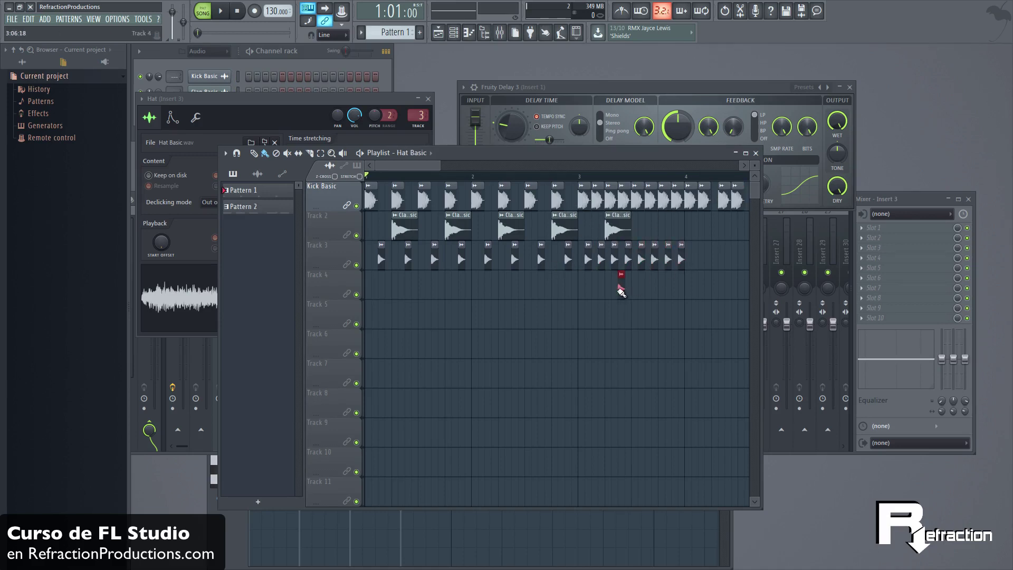
right_click(621, 289)
Route the Kick Basic, Clap Basic and Hat Basic audio channels to mixer tracks 1, 2 and 3 respectively
click(264, 90)
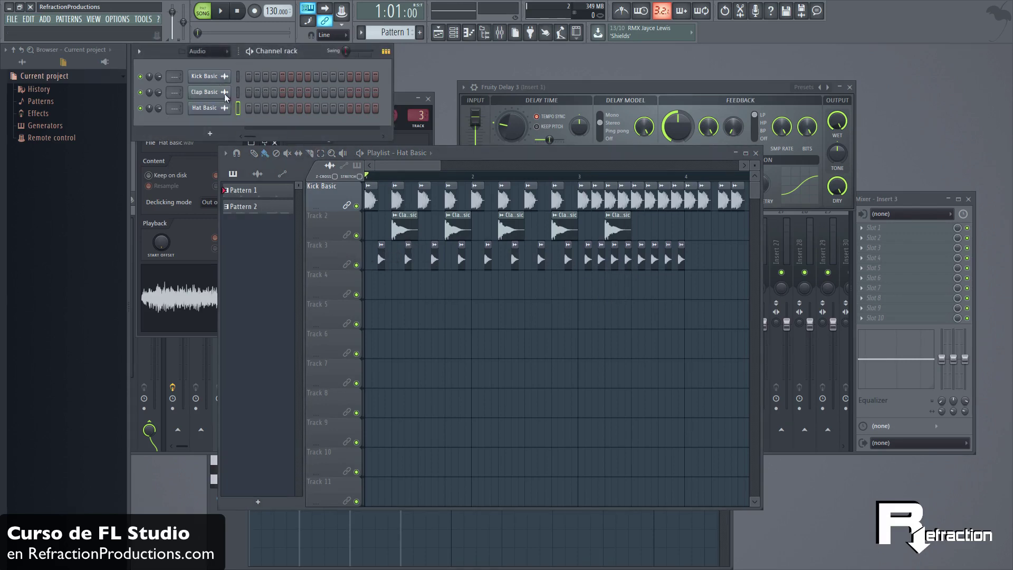
scroll(173, 79, up, 1)
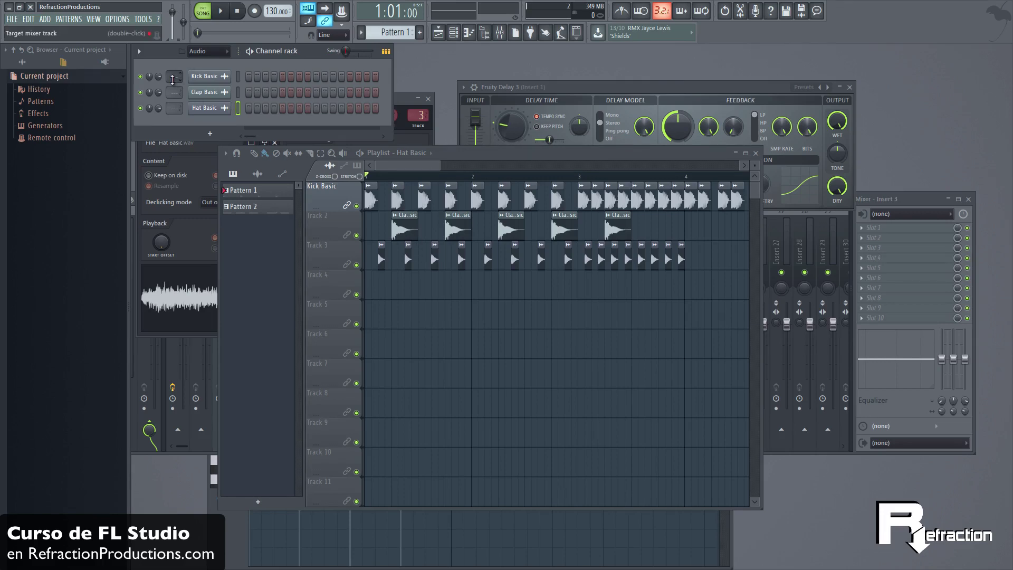
scroll(182, 92, up, 3)
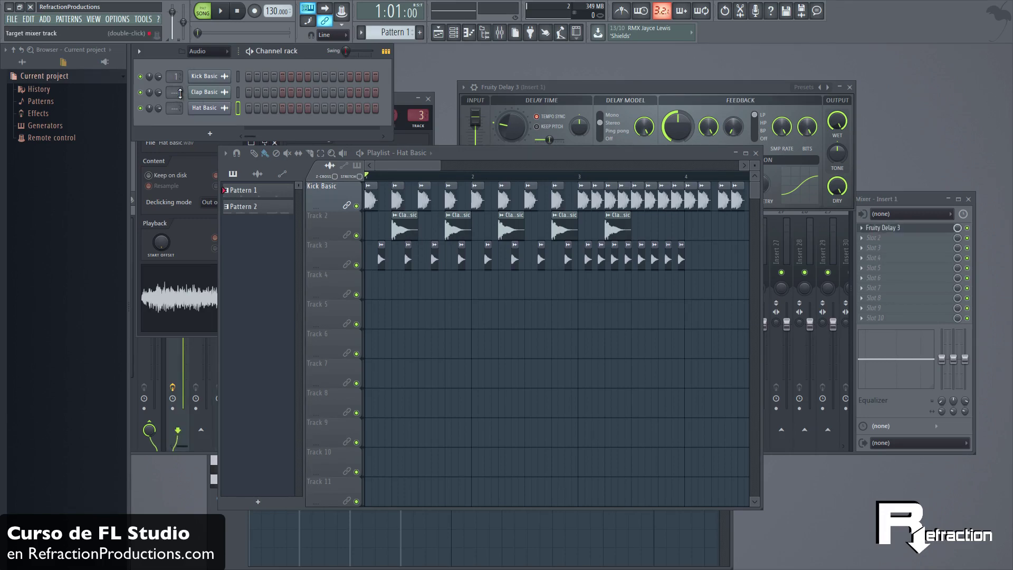
drag(169, 87, 173, 100)
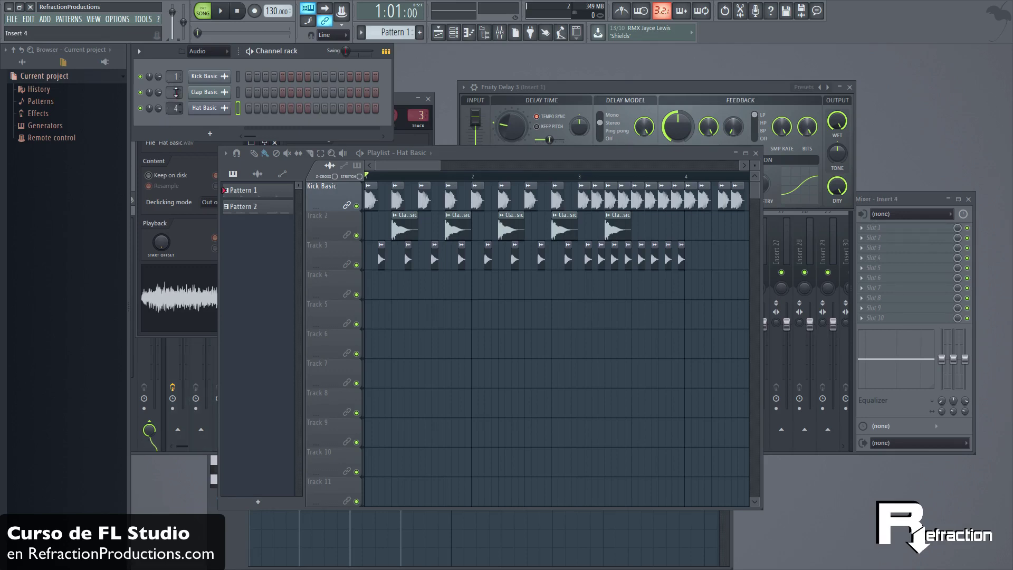
scroll(174, 107, up, 1)
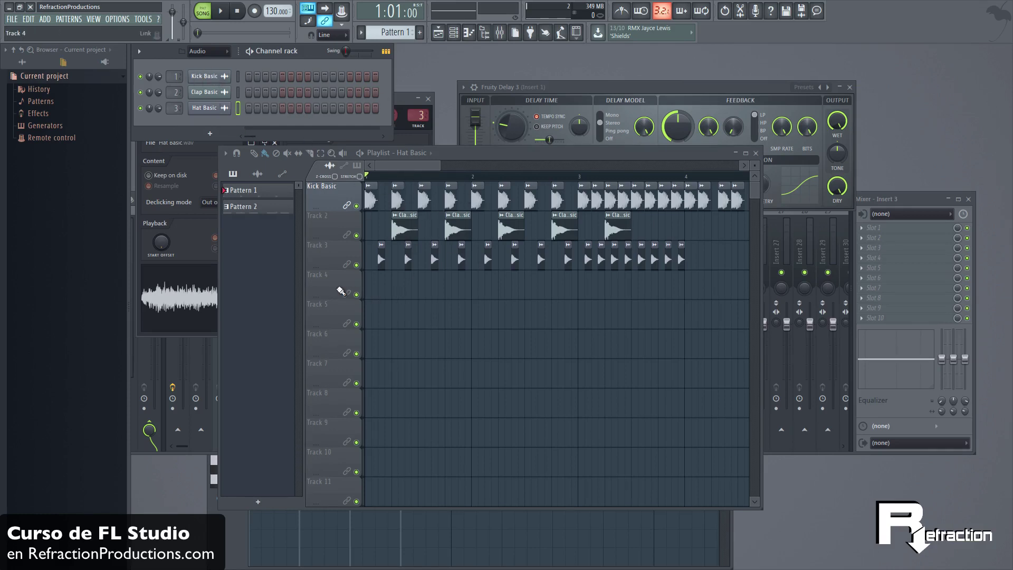
Try painting Kick Basic clips on the lower tracks and on Track 3, and delete them again
click(397, 204)
mouse_move(396, 289)
mouse_down()
mouse_move(434, 288)
mouse_move(442, 315)
mouse_move(479, 318)
mouse_up()
right_click(481, 318)
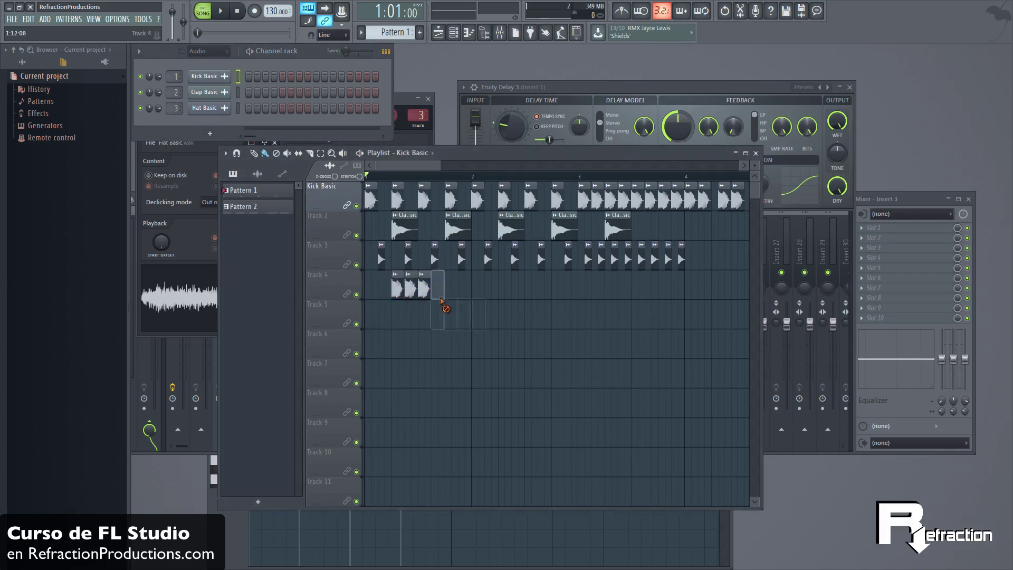
right_click(424, 290)
drag(722, 266, 735, 263)
right_click(735, 263)
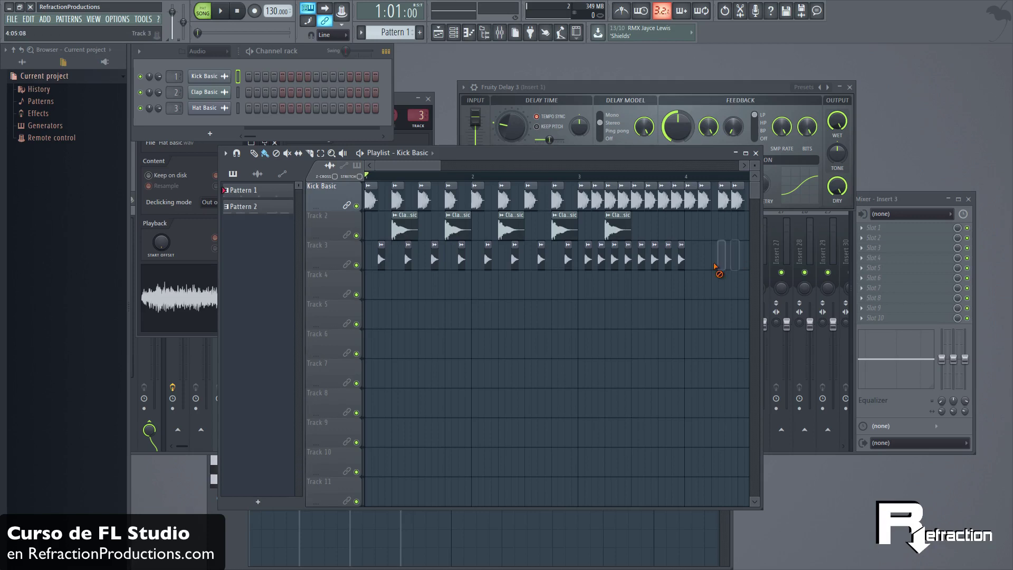
Try an extra Clap Basic clip late in bar 3 on Track 2 and delete it
click(617, 227)
click(649, 227)
right_click(665, 228)
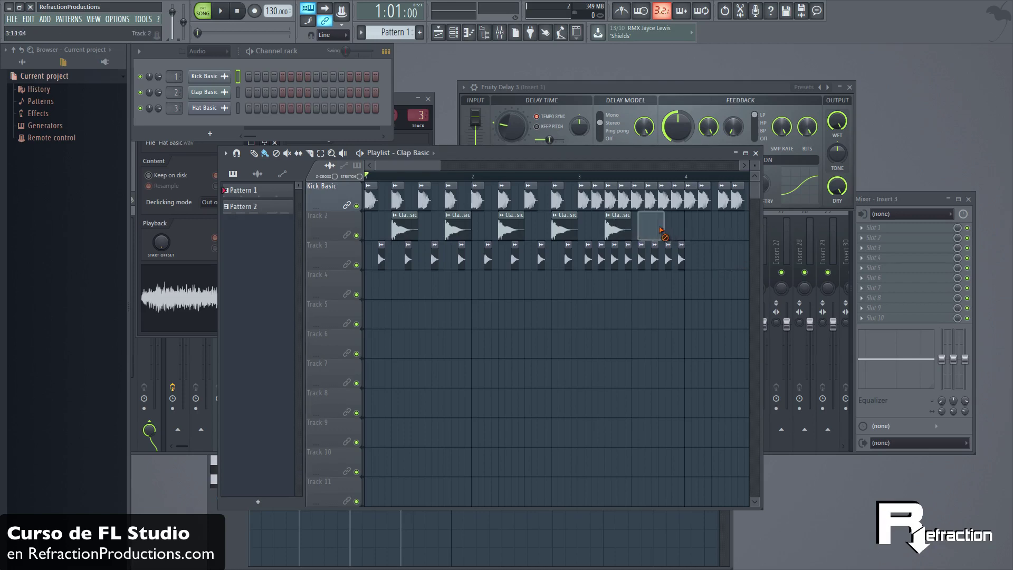